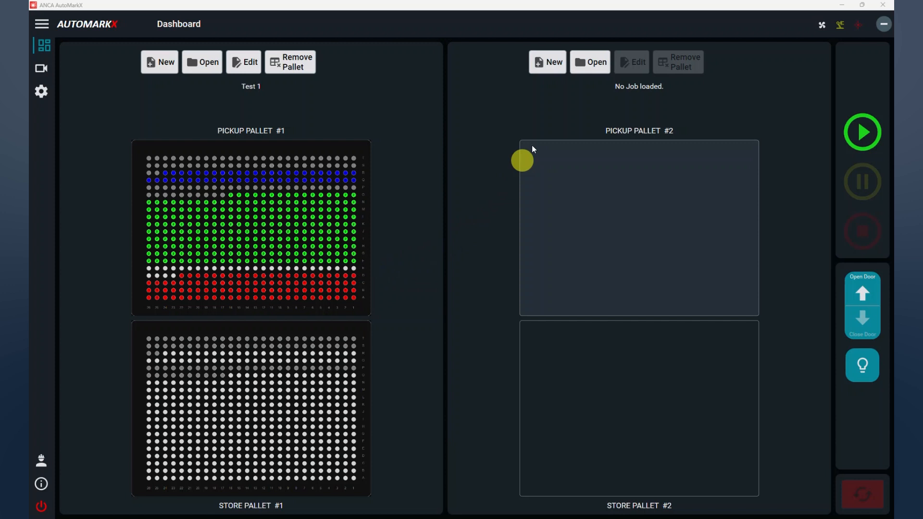
Step: Create a new job for Pickup Pallet #2 and apply the 10 mm pallet d10_19x15 from the pallet library
{"action": "left_click", "coordinate": [552, 63]}
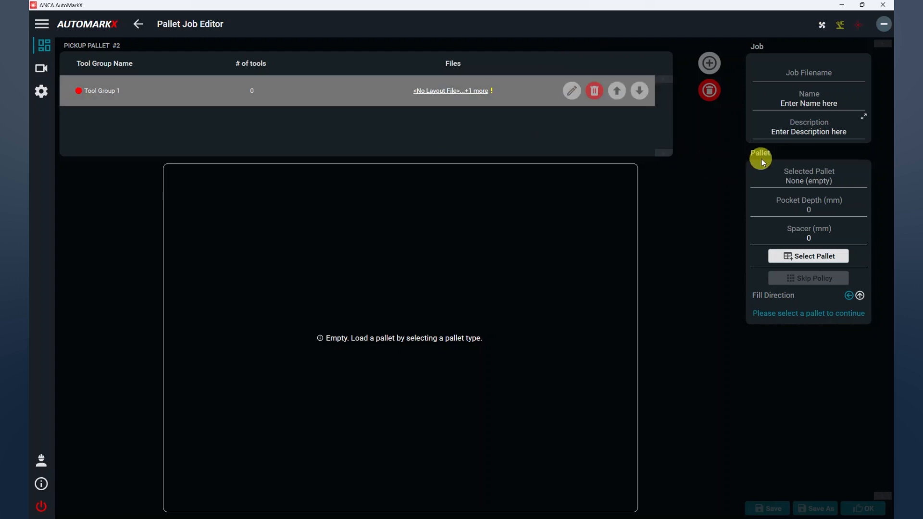
{"action": "left_click", "coordinate": [811, 256]}
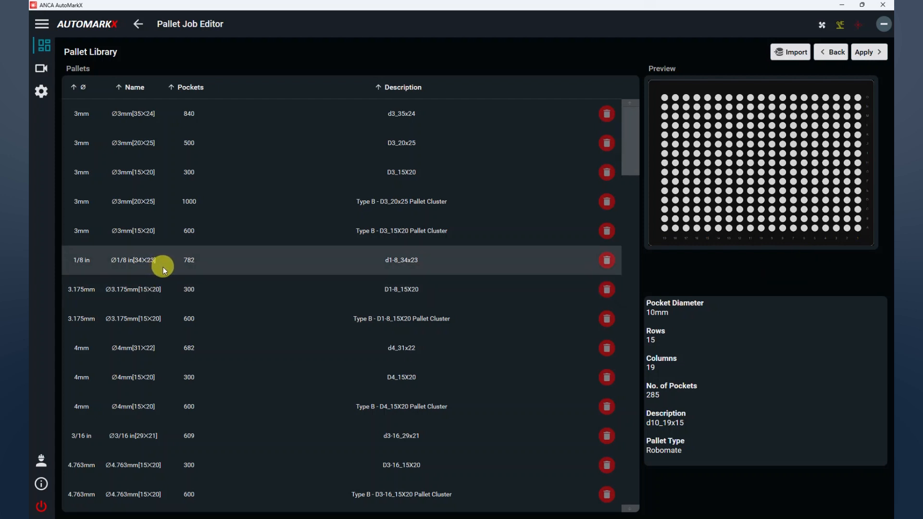
{"action": "scroll", "coordinate": [163, 266], "scroll_direction": "down", "scroll_amount": 2}
{"action": "scroll", "coordinate": [162, 267], "scroll_direction": "down", "scroll_amount": 5}
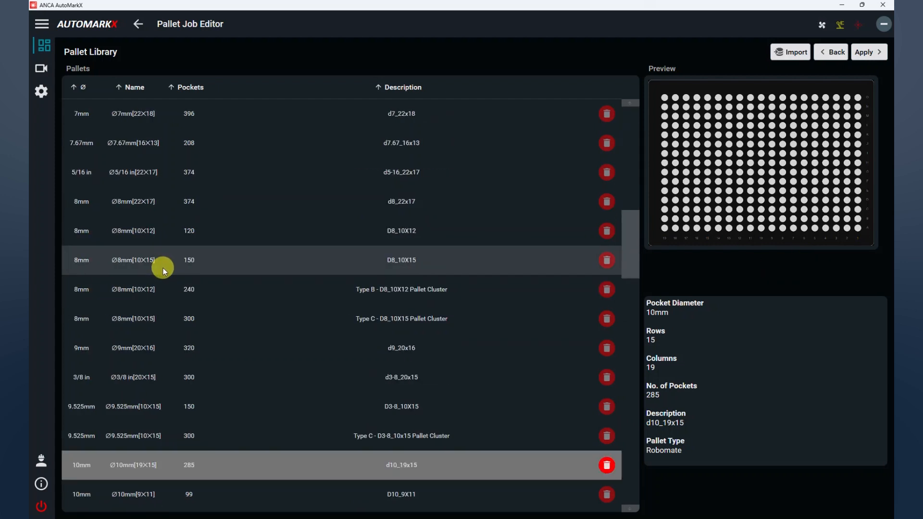
{"action": "scroll", "coordinate": [163, 268], "scroll_direction": "down", "scroll_amount": 2}
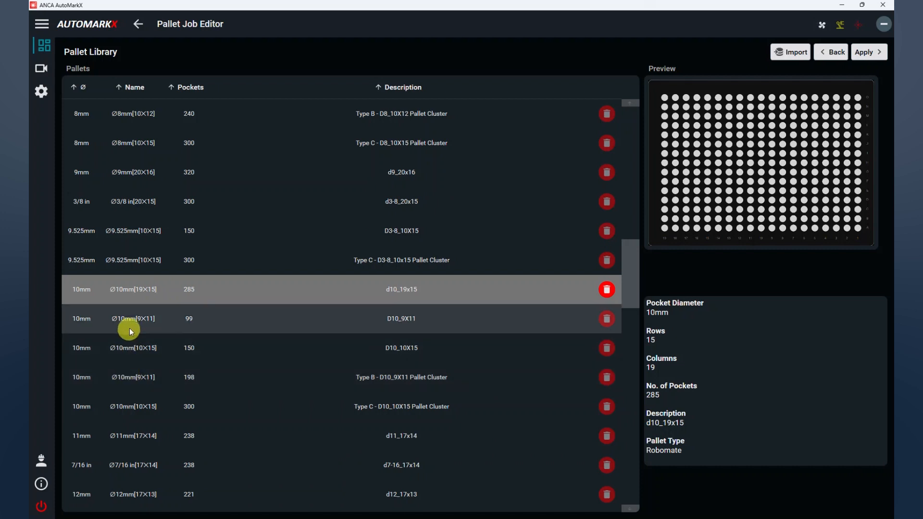
{"action": "left_click", "coordinate": [134, 321]}
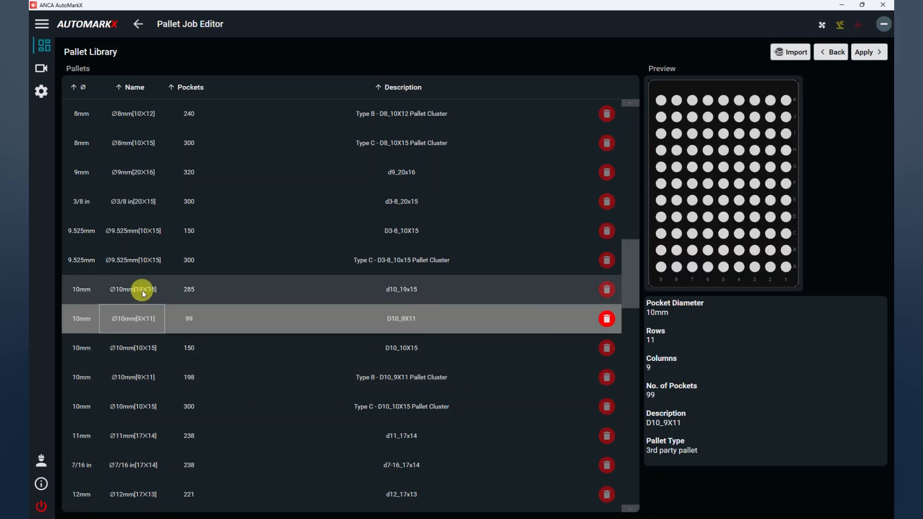
{"action": "left_click", "coordinate": [108, 288]}
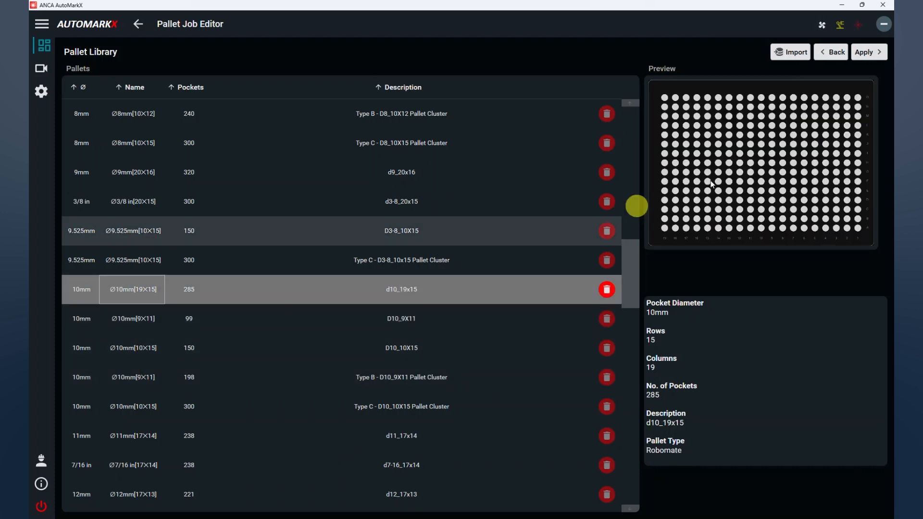
{"action": "left_click", "coordinate": [865, 53]}
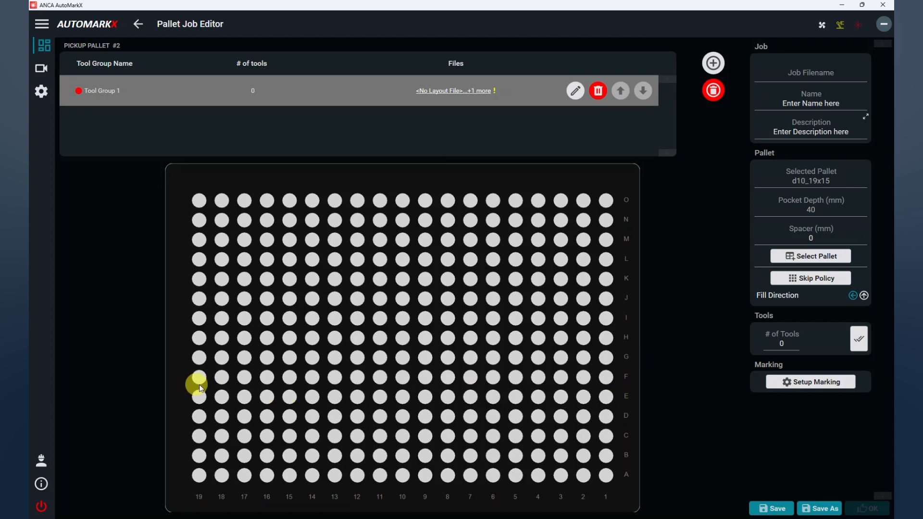
Step: Set the number of tools in Tool Group 1 to 80
{"action": "left_click", "coordinate": [125, 102]}
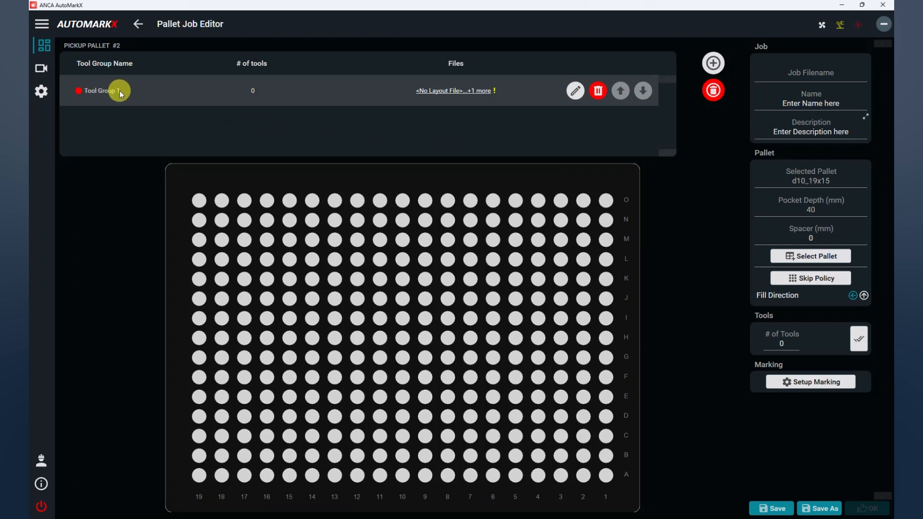
{"action": "left_click", "coordinate": [120, 91]}
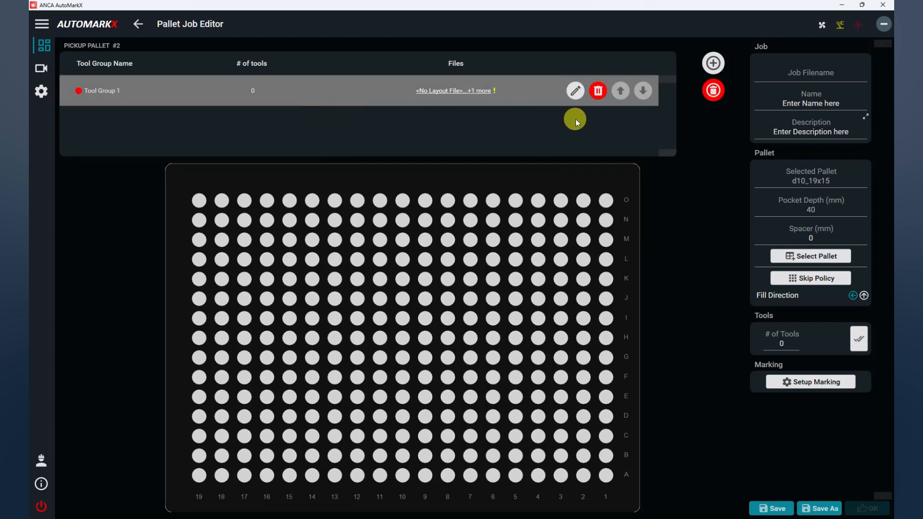
{"action": "left_click", "coordinate": [573, 92]}
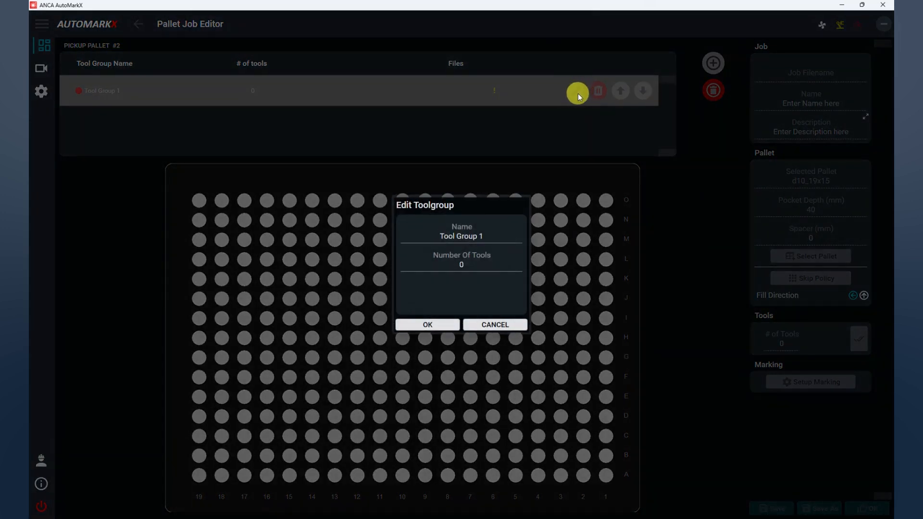
{"action": "left_click", "coordinate": [459, 265]}
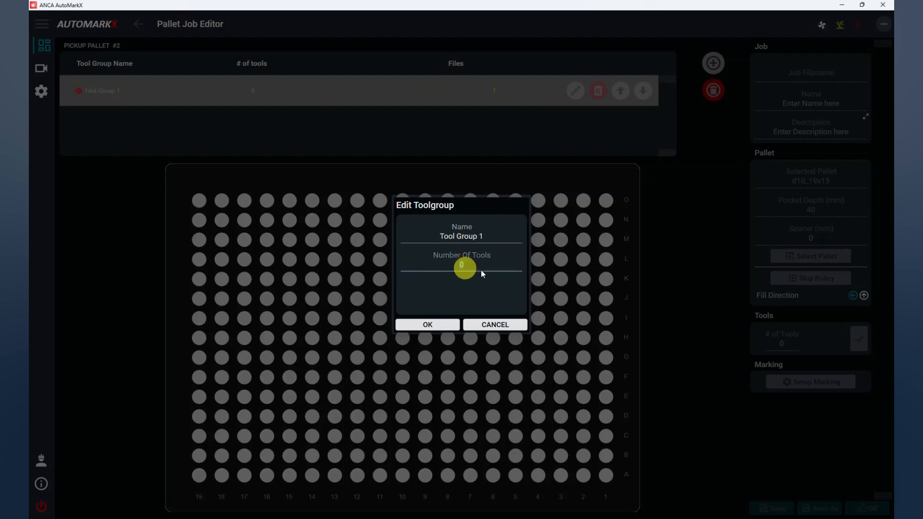
{"action": "type", "text": "80"}
{"action": "left_click", "coordinate": [434, 325]}
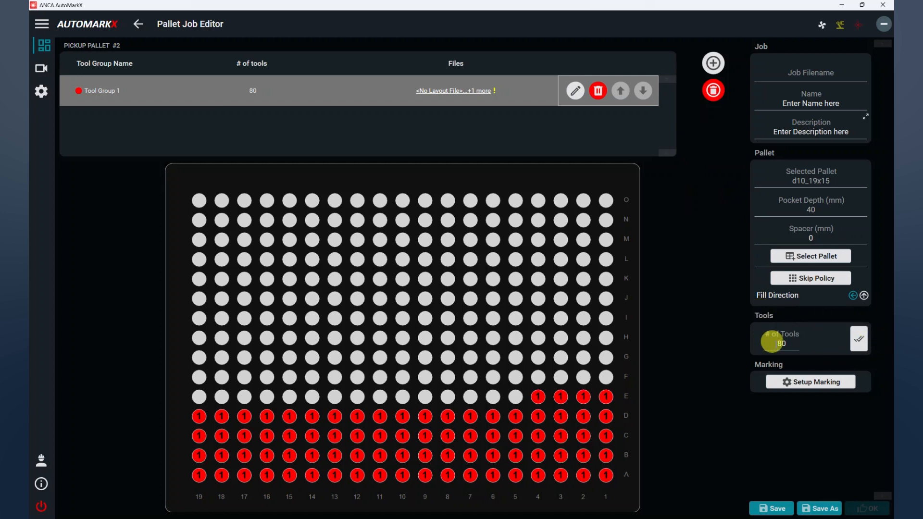
{"action": "double_click", "coordinate": [788, 344]}
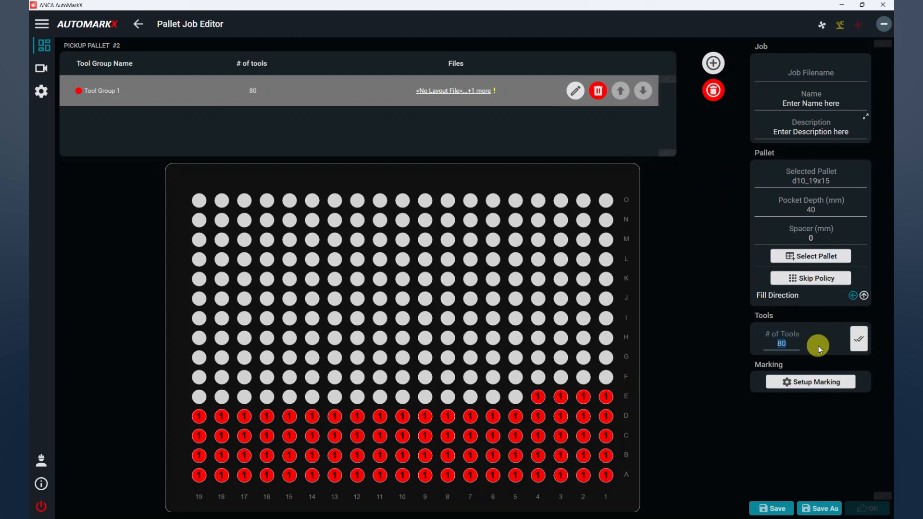
{"action": "type", "text": "90"}
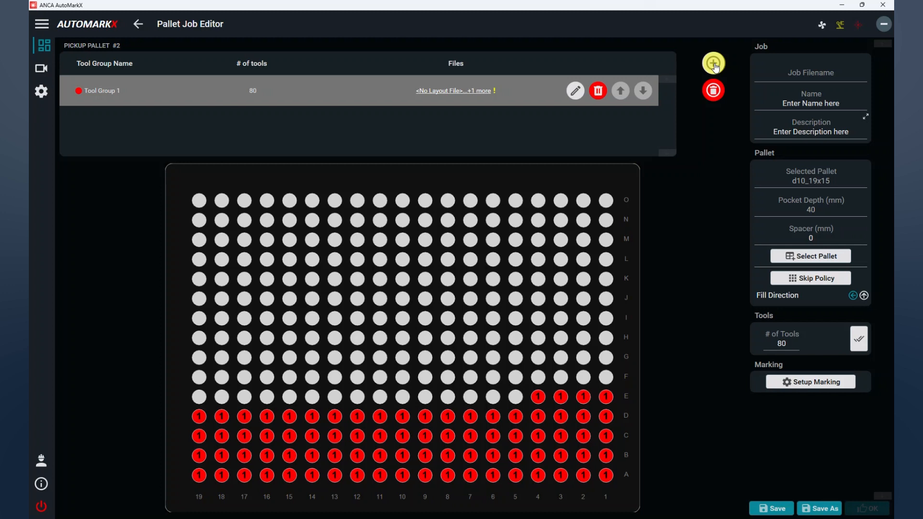
Step: Add Tool Group 2 with 70 tools and delete that group again
{"action": "left_click", "coordinate": [713, 64]}
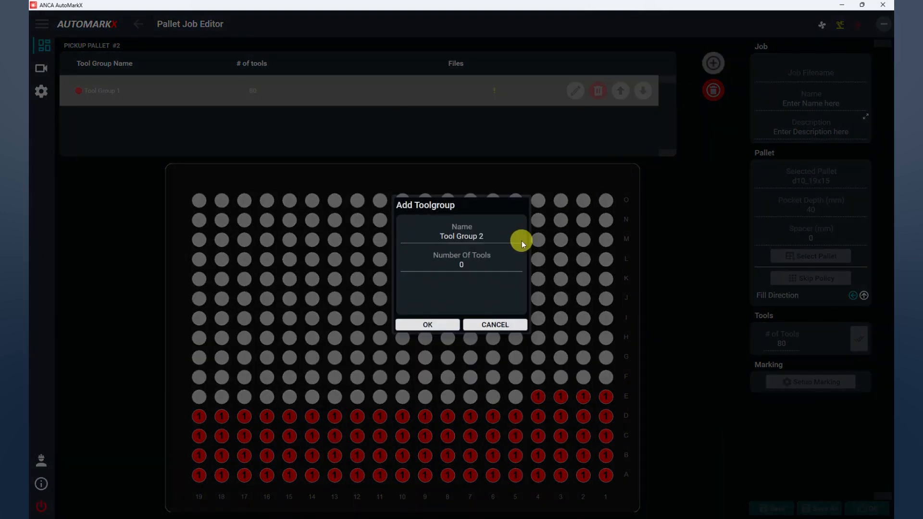
{"action": "left_click", "coordinate": [460, 266]}
{"action": "type", "text": "70"}
{"action": "left_click", "coordinate": [429, 326]}
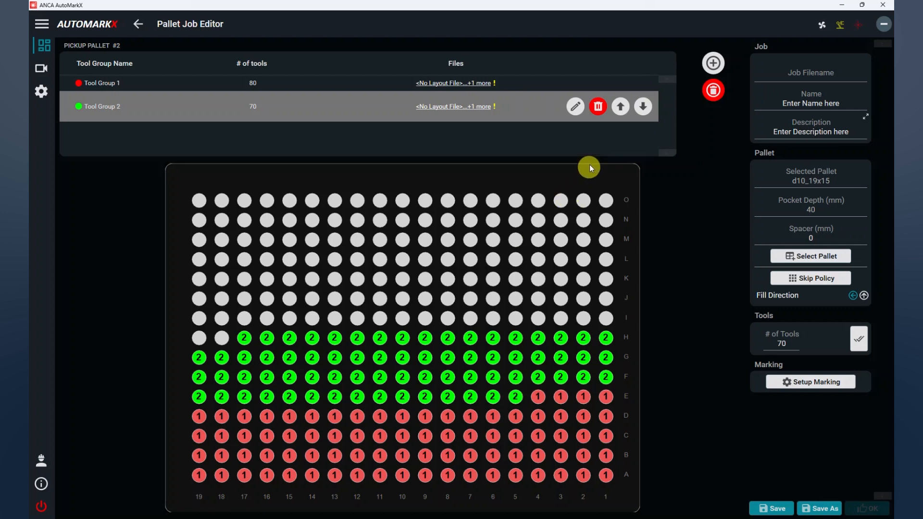
{"action": "left_click", "coordinate": [598, 107]}
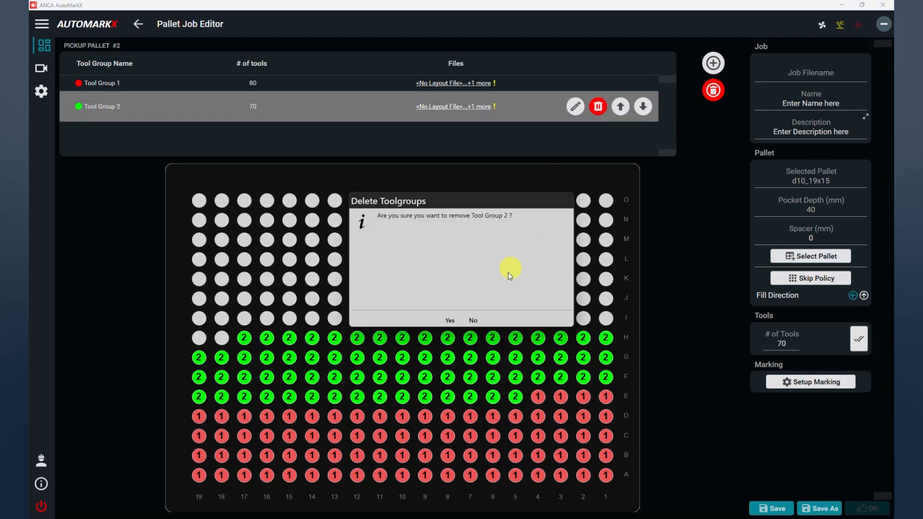
{"action": "left_click", "coordinate": [450, 320]}
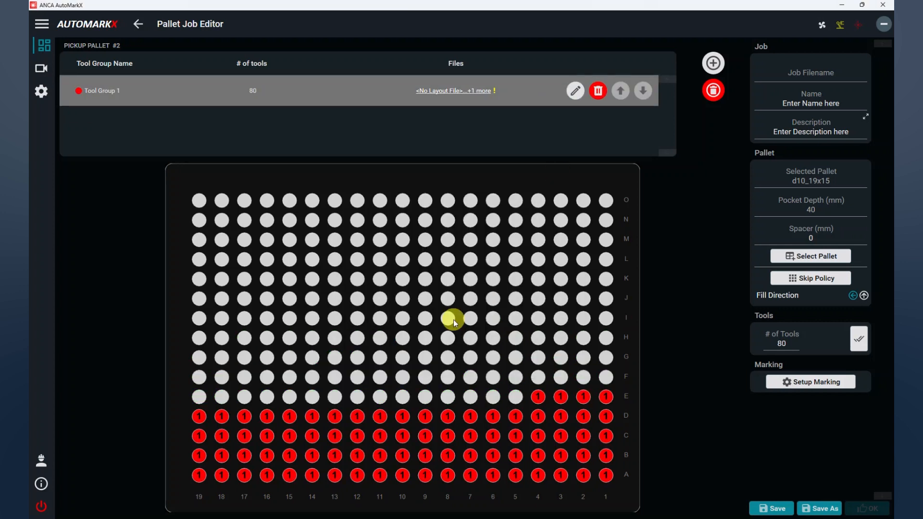
Step: Add Tool Group 2 with a single tool
{"action": "left_click", "coordinate": [713, 63]}
{"action": "left_click", "coordinate": [463, 263]}
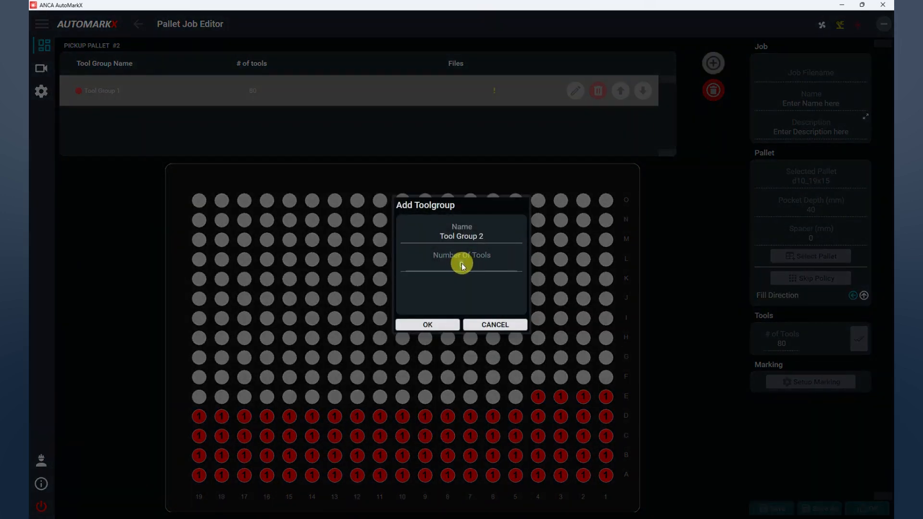
{"action": "type", "text": "1"}
{"action": "left_click", "coordinate": [430, 325]}
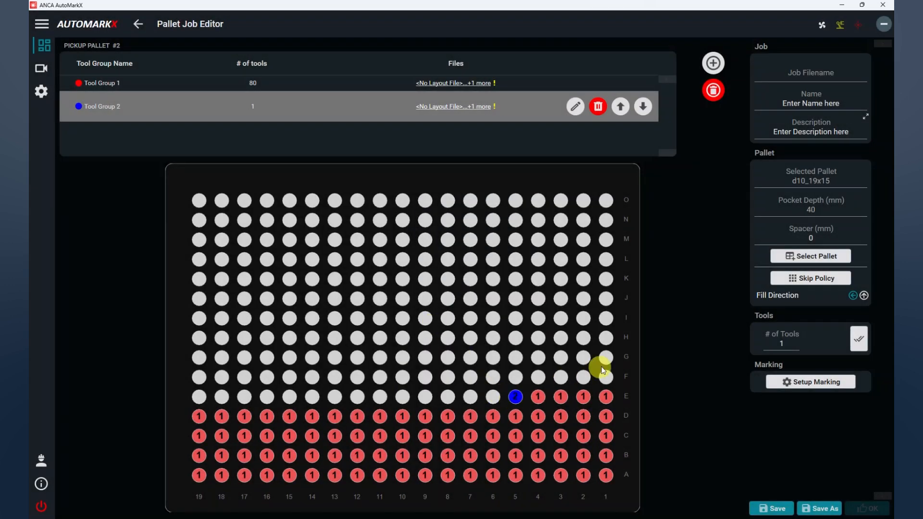
Step: Move Tool Group 2's only tool to pocket G1 and set the group's number of tools to 70
{"action": "left_click", "coordinate": [515, 398]}
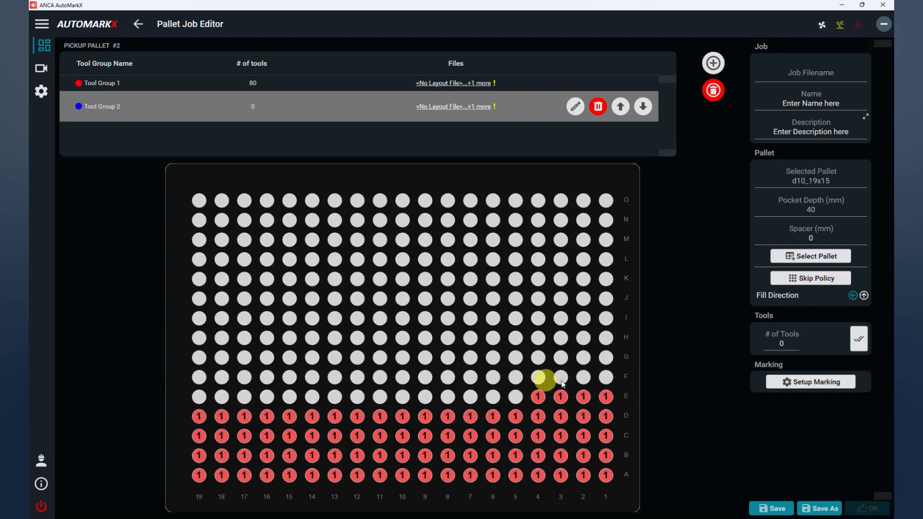
{"action": "left_click", "coordinate": [606, 359]}
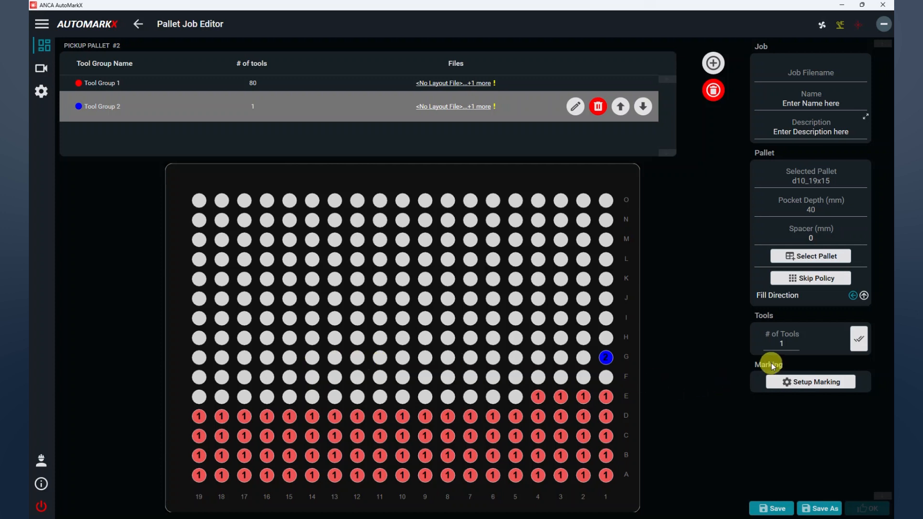
{"action": "double_click", "coordinate": [782, 343]}
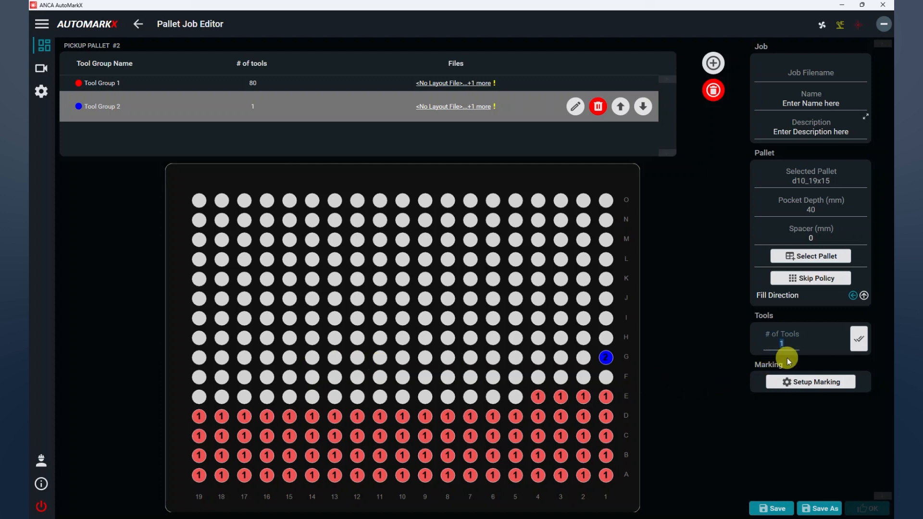
{"action": "type", "text": "70"}
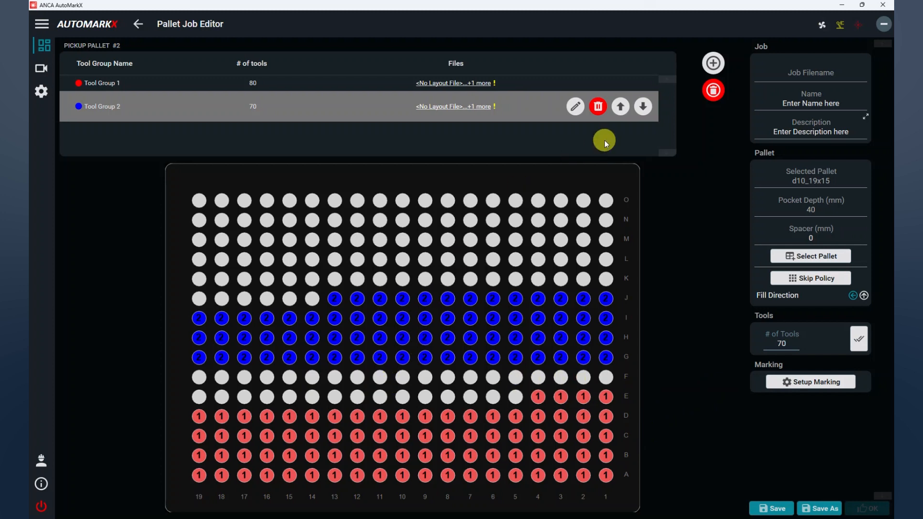
Step: Add Tool Group 3 with a single tool
{"action": "left_click", "coordinate": [718, 67]}
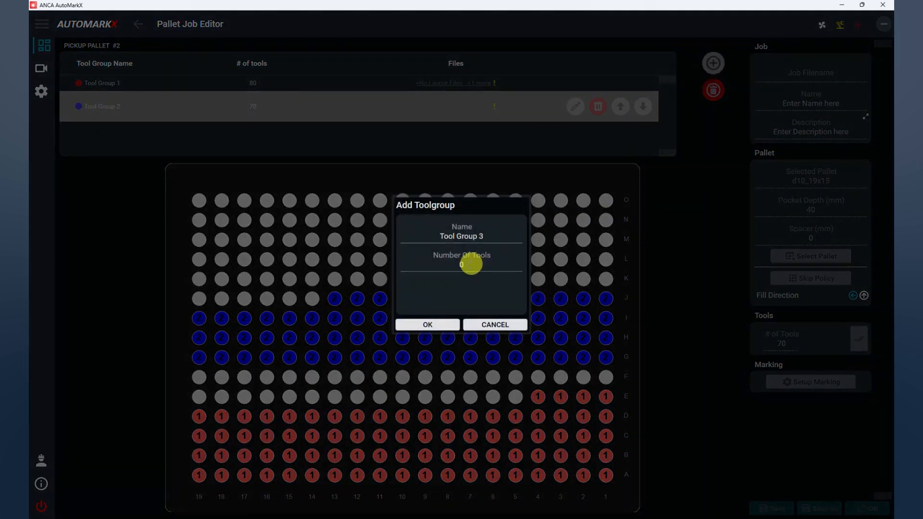
{"action": "left_click", "coordinate": [461, 267]}
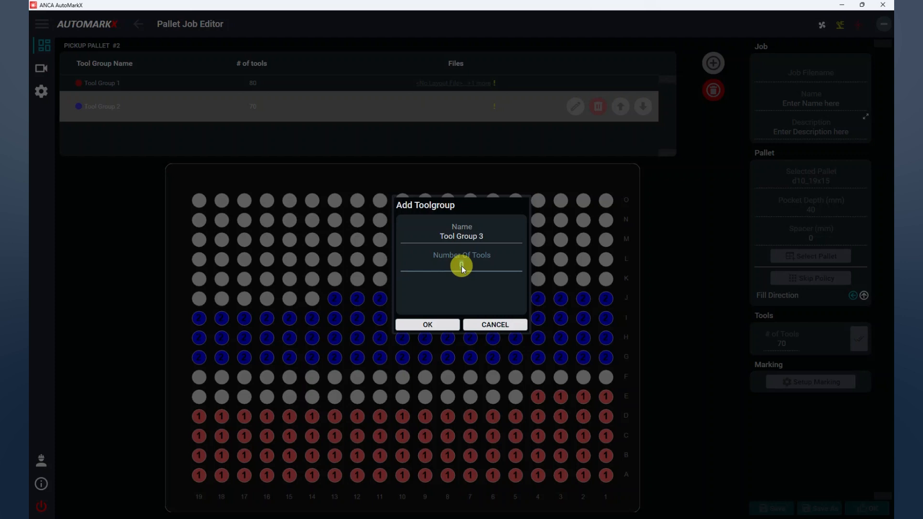
{"action": "type", "text": "1"}
{"action": "left_click", "coordinate": [438, 328]}
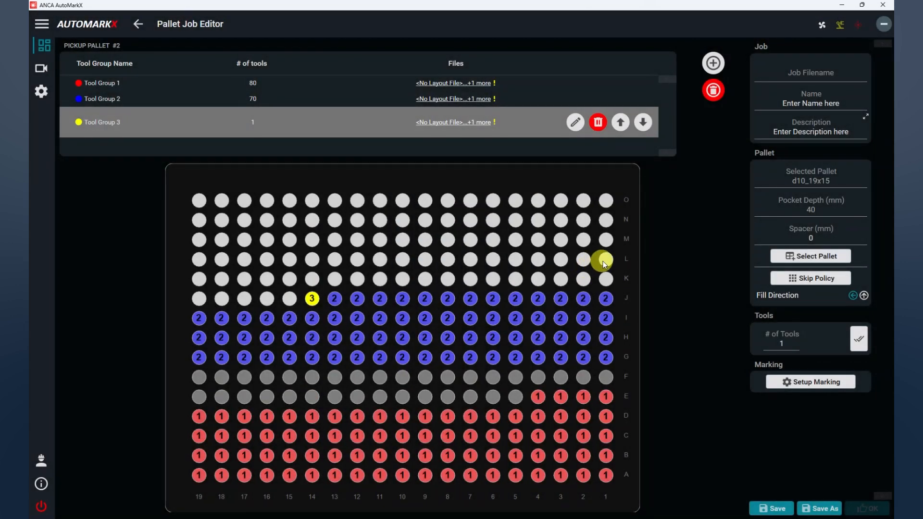
Step: Move Tool Group 3's only tool to pocket L1 and set the group's number of tools to 60
{"action": "left_click", "coordinate": [313, 298]}
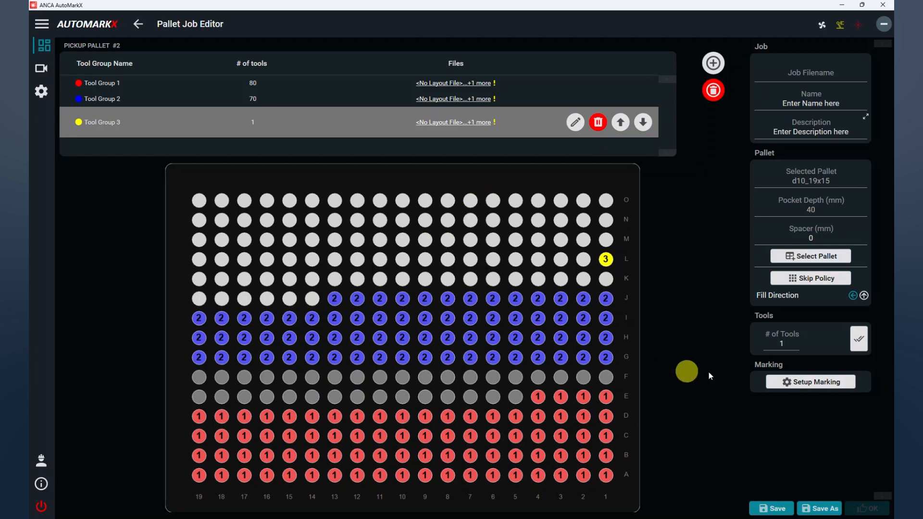
{"action": "left_click", "coordinate": [788, 344]}
{"action": "double_click", "coordinate": [783, 344]}
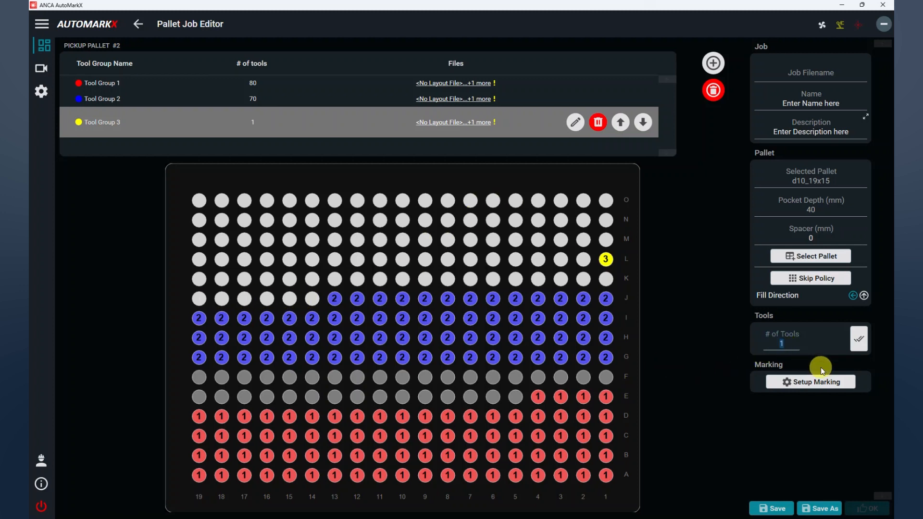
{"action": "type", "text": "60"}
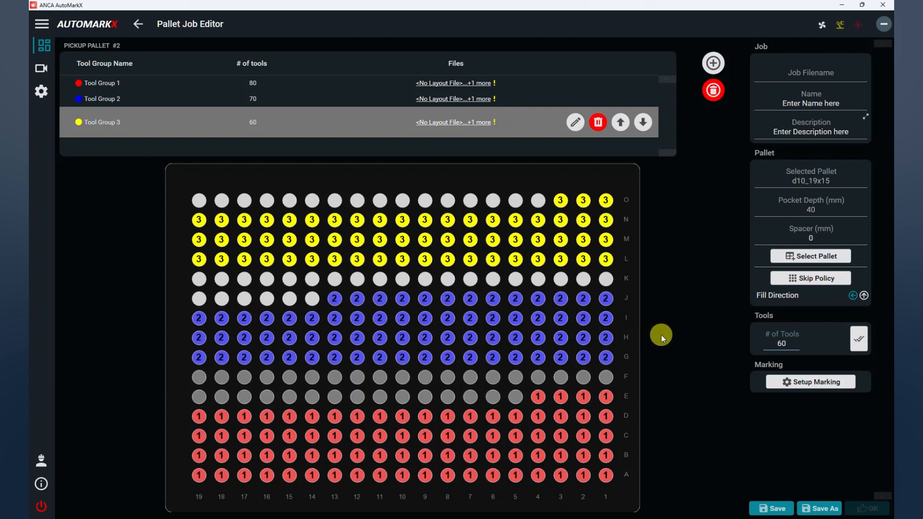
Step: Compare the pallet's horizontal and vertical fill directions, ending with the upward fill direction selected
{"action": "left_click", "coordinate": [863, 296]}
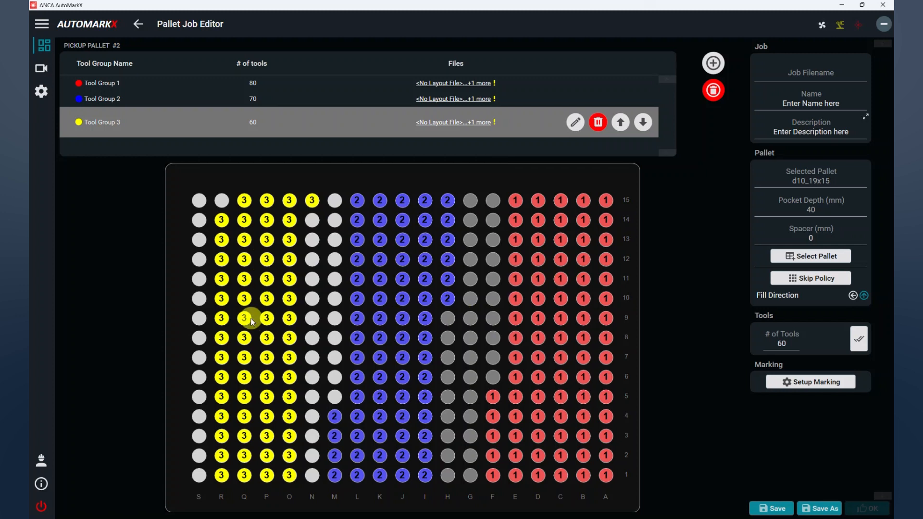
{"action": "left_click", "coordinate": [852, 295]}
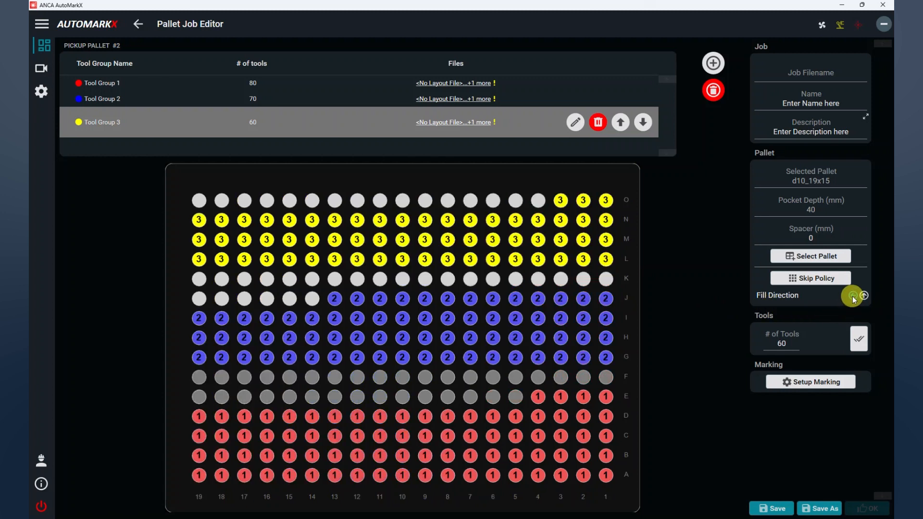
{"action": "left_click", "coordinate": [853, 296]}
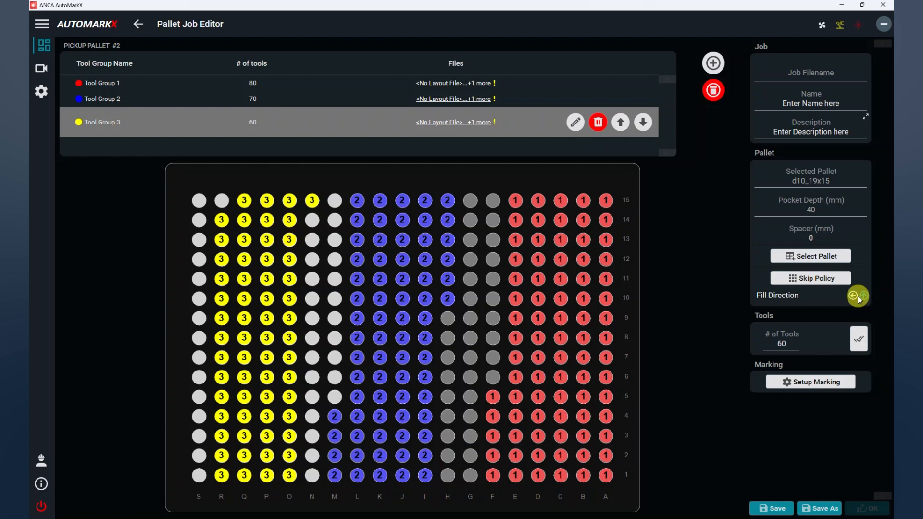
{"action": "left_click", "coordinate": [853, 295]}
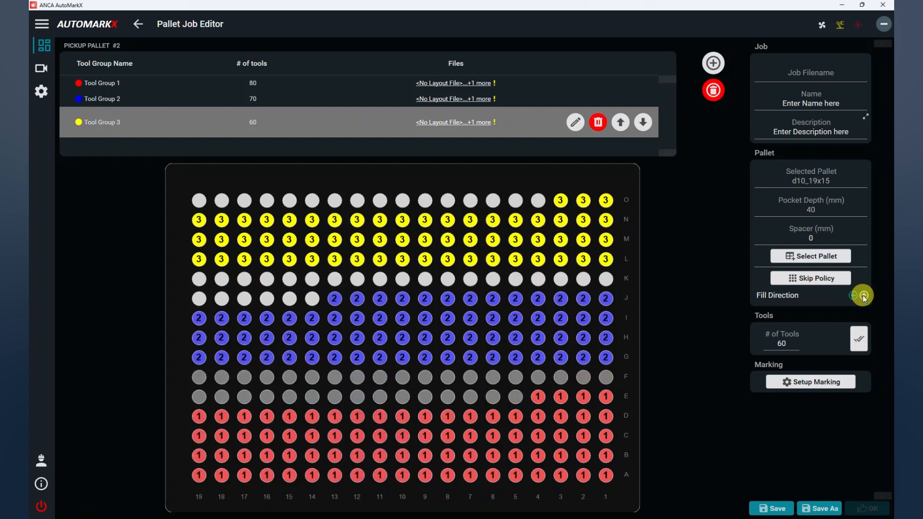
{"action": "left_click", "coordinate": [863, 296]}
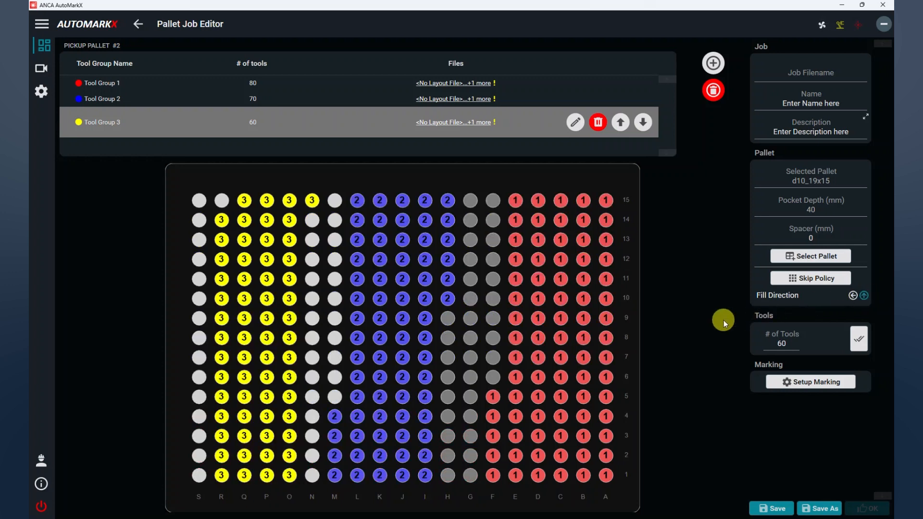